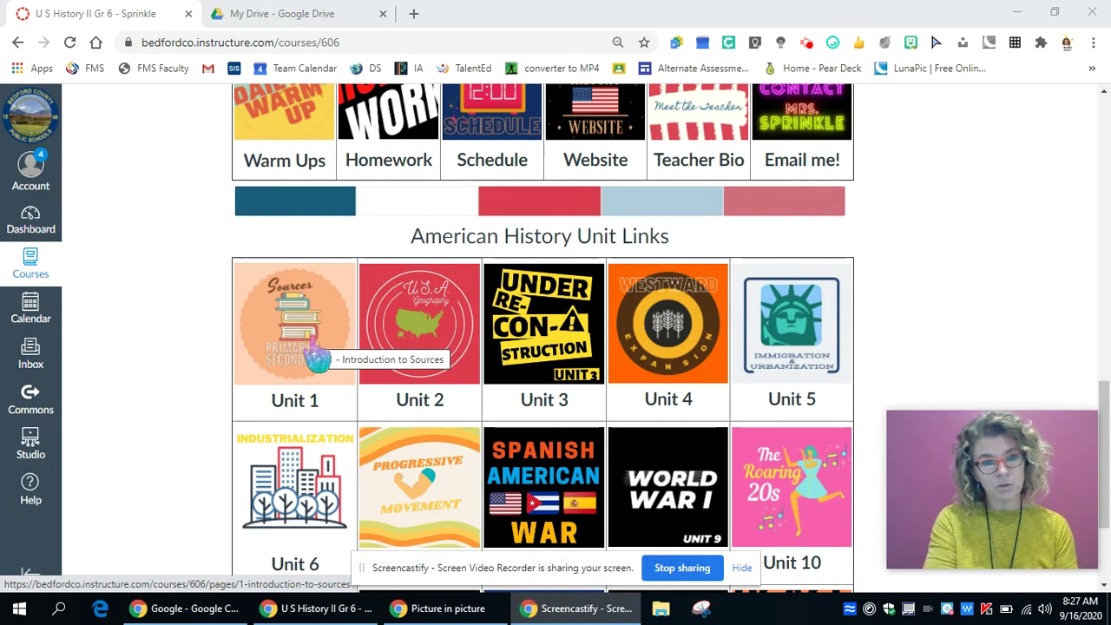
Go from Canvas Unit 1 to Lesson 3 and open Team Canterbury Castle's Team Lockers and Souvenir Paragraphs deck
click(314, 338)
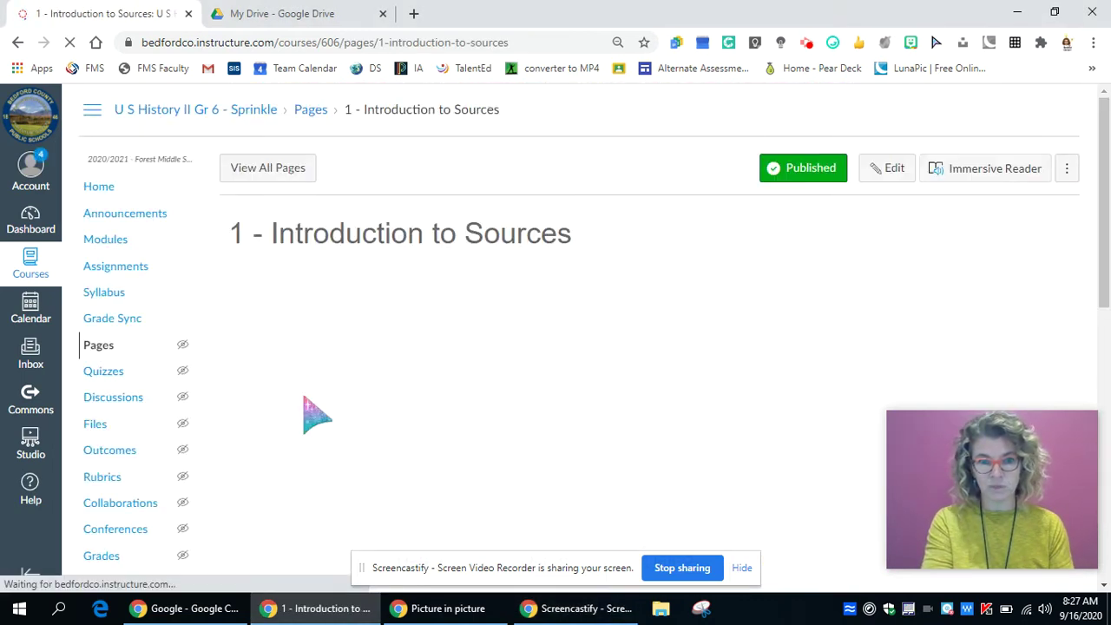
scroll(317, 415, down, 5)
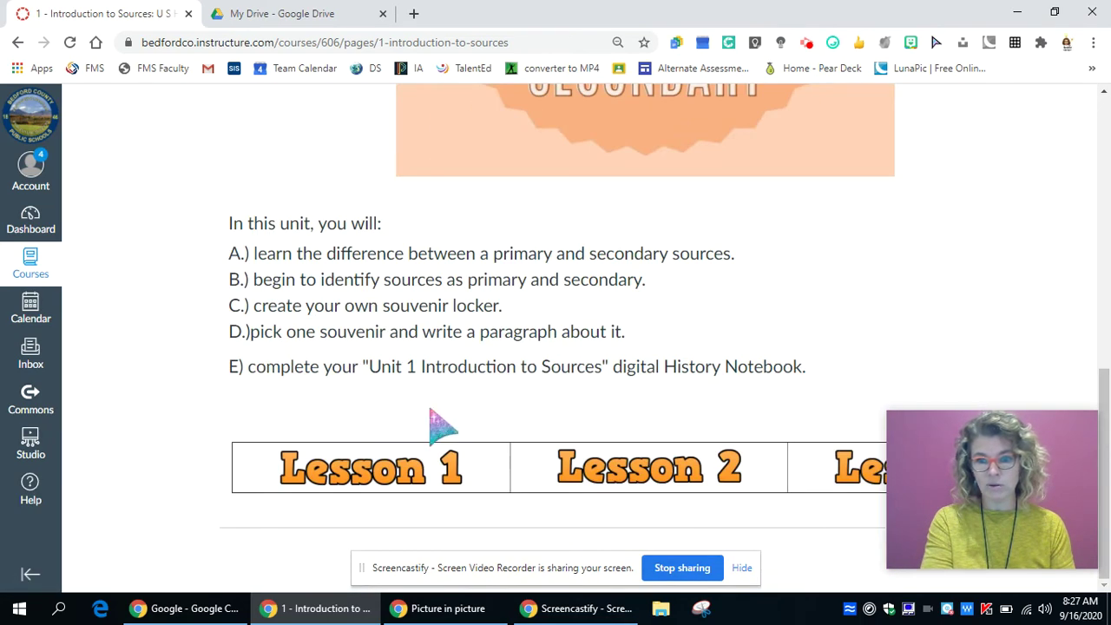
click(843, 495)
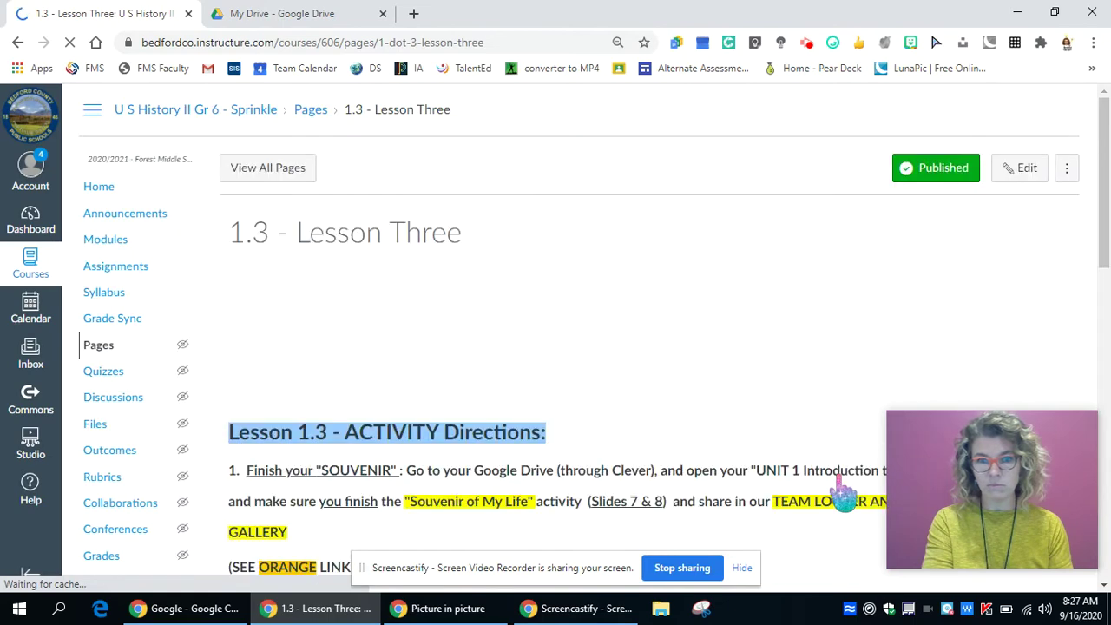
scroll(704, 377, down, 15)
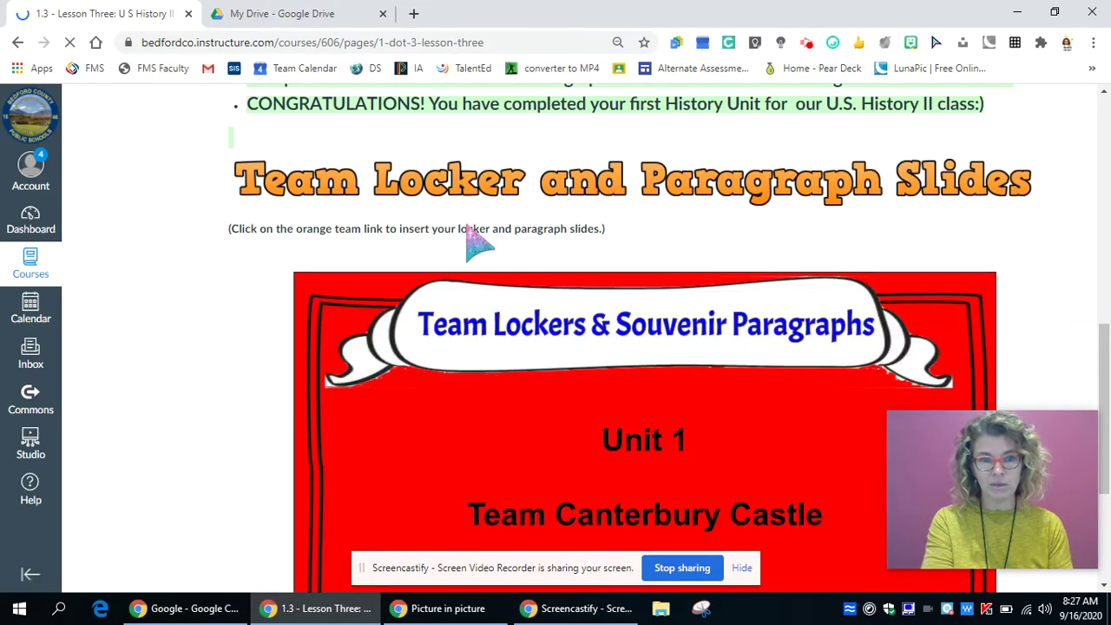
click(440, 192)
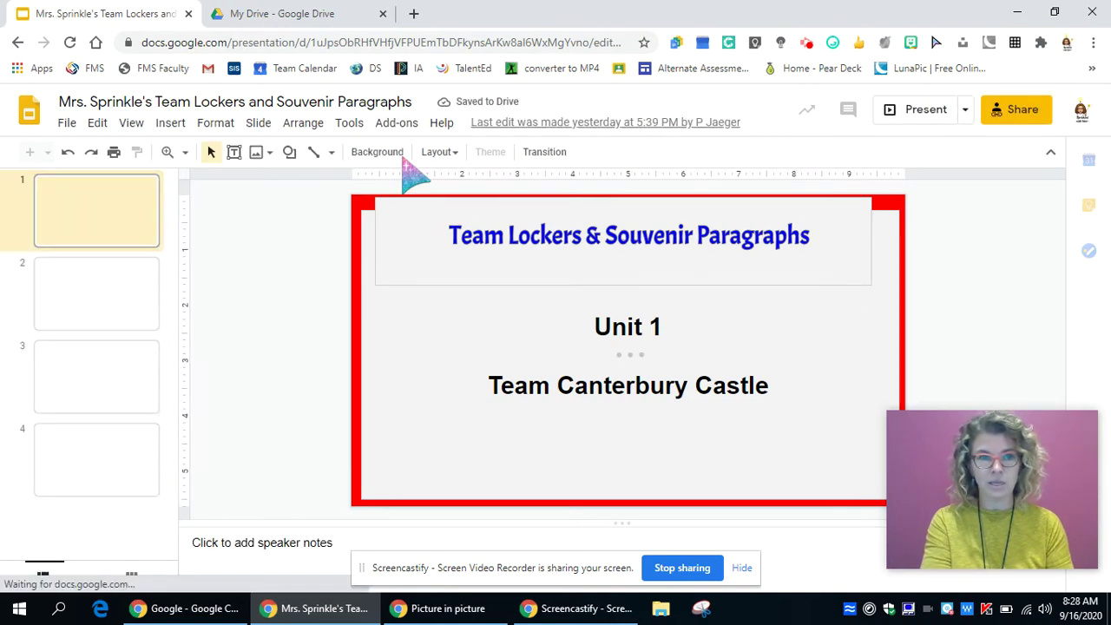
Open the Unit 1: Primary and Secondary Sources Digital INB deck from My Drive's Quick Access
click(232, 19)
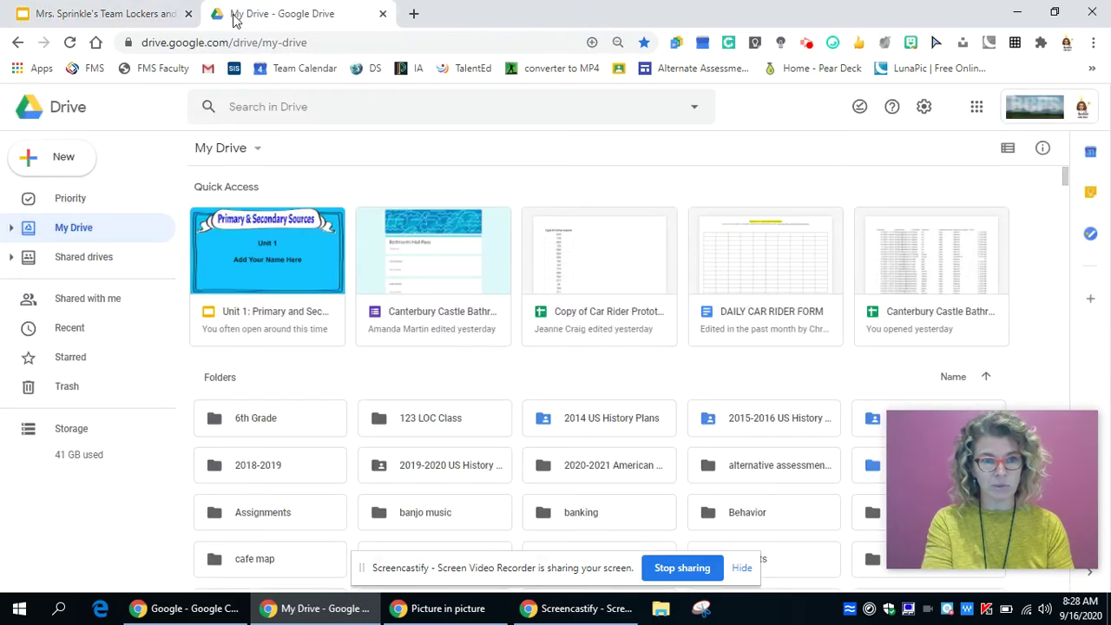
click(257, 299)
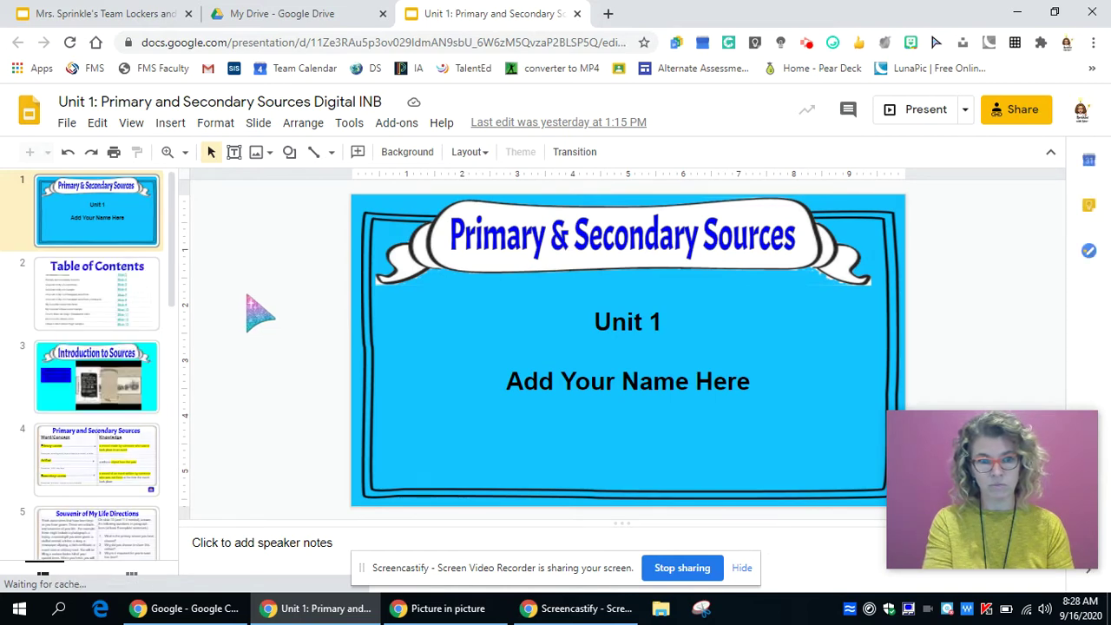
Review the virtual locker on slide 10 and the example locker on slide 11
scroll(97, 365, down, 9)
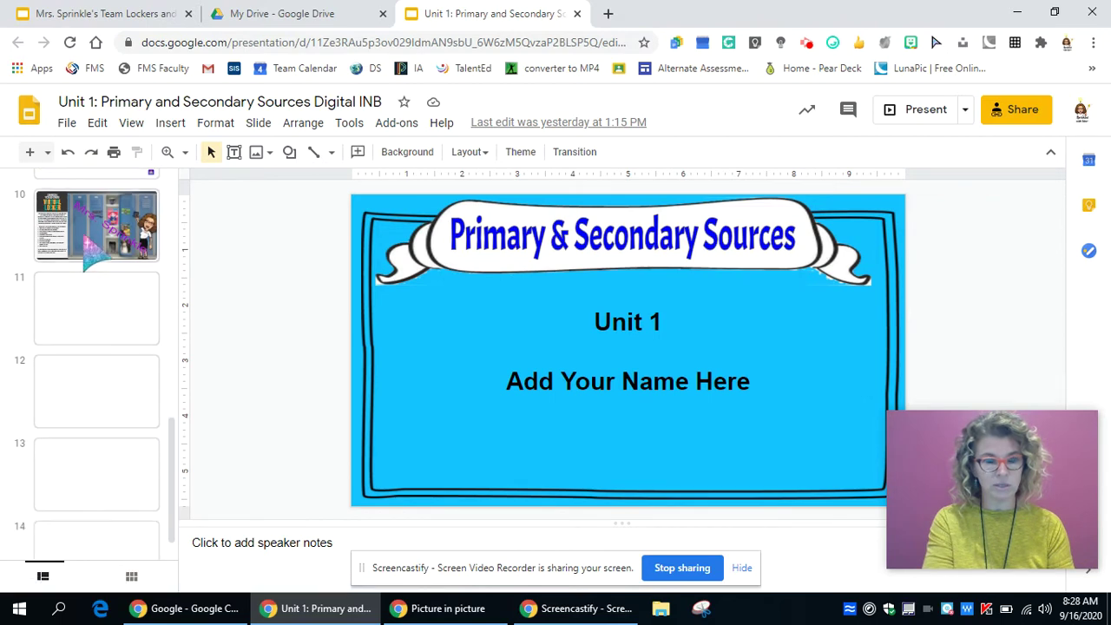
click(87, 253)
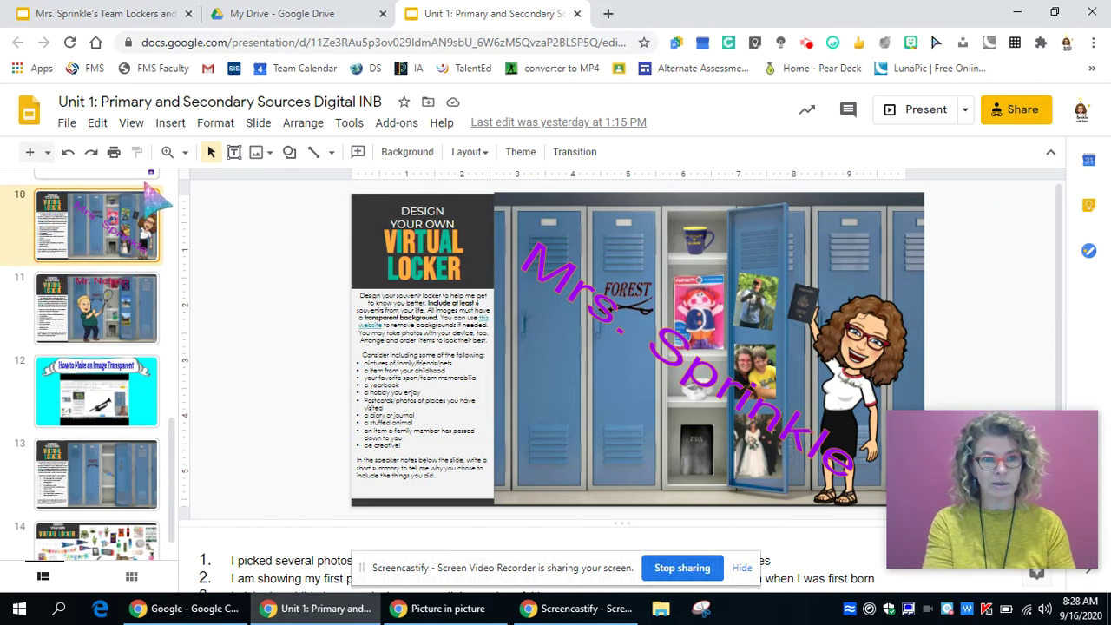
click(95, 319)
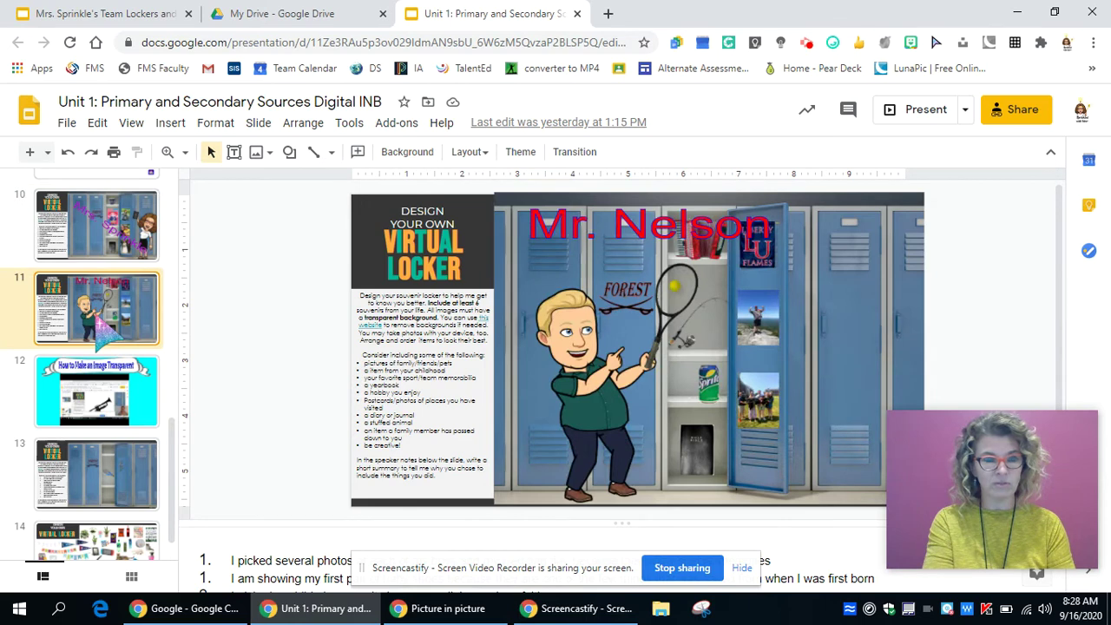
click(97, 248)
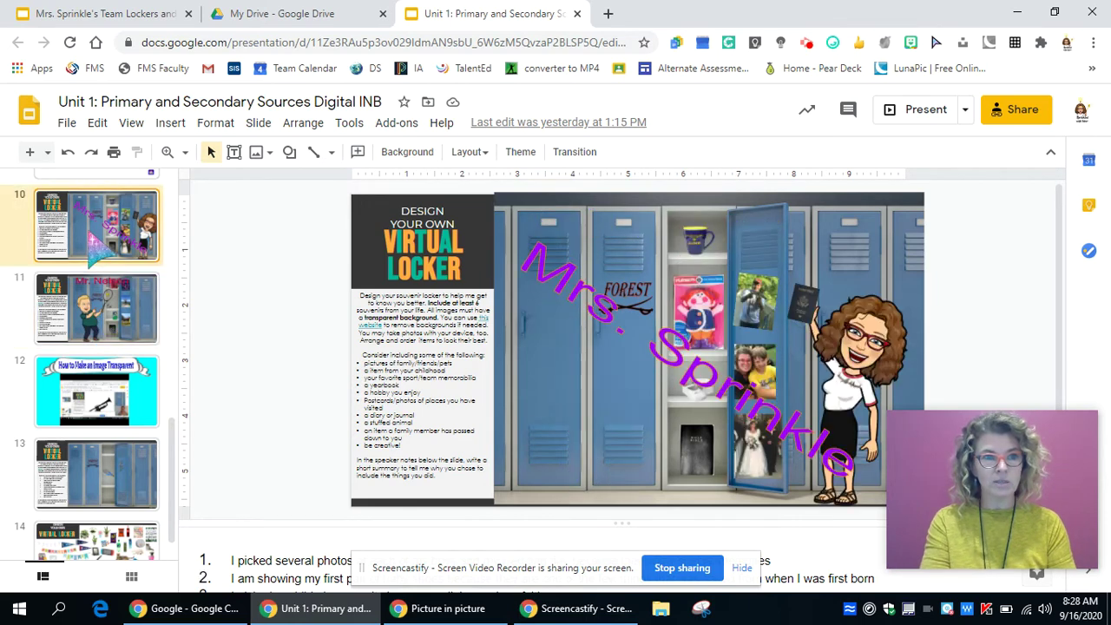
Copy the virtual locker slide 10 and return to the Team Lockers presentation
right_click(97, 248)
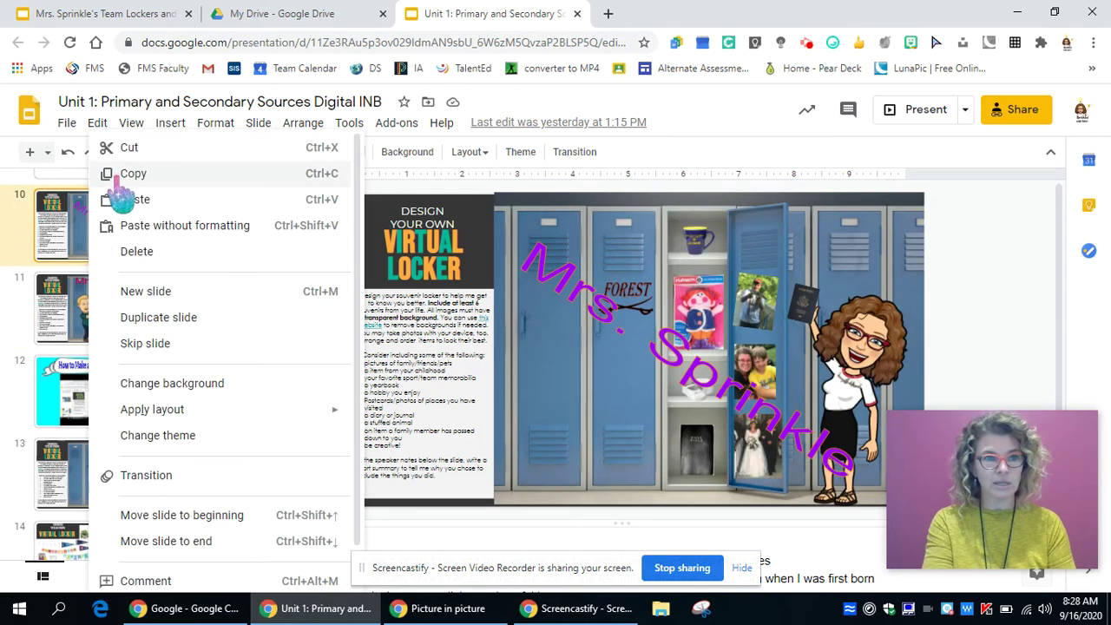
click(78, 215)
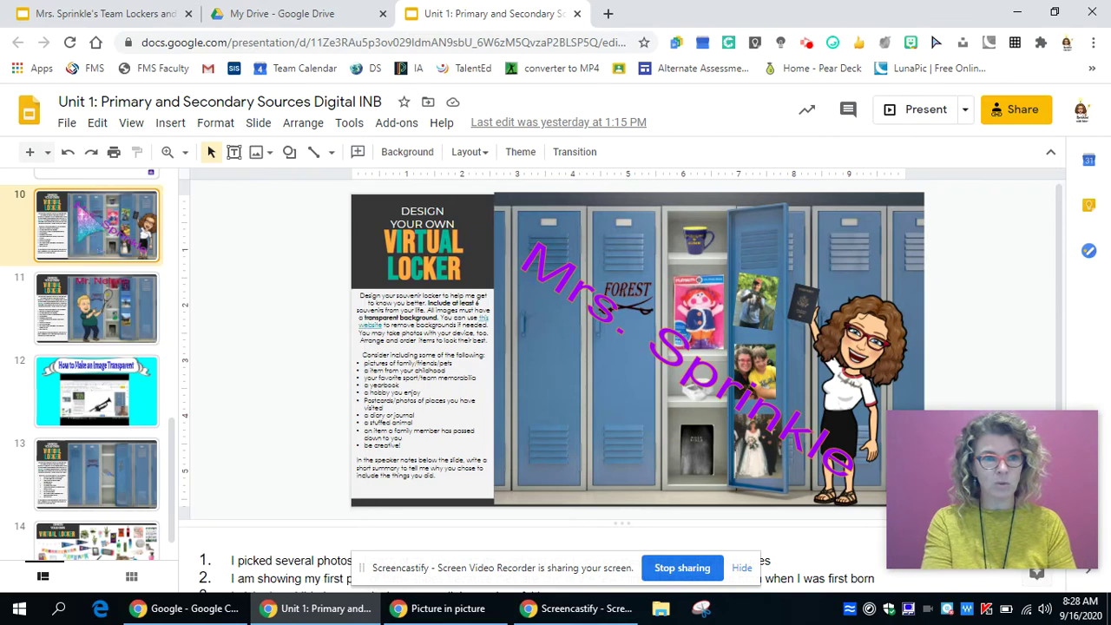
click(95, 131)
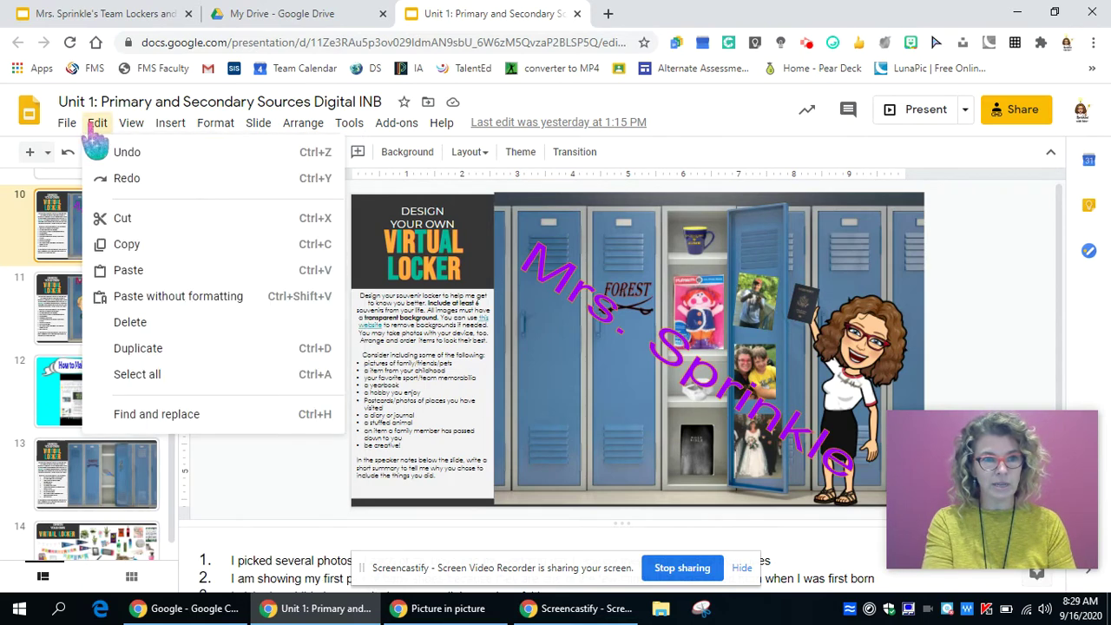
click(113, 247)
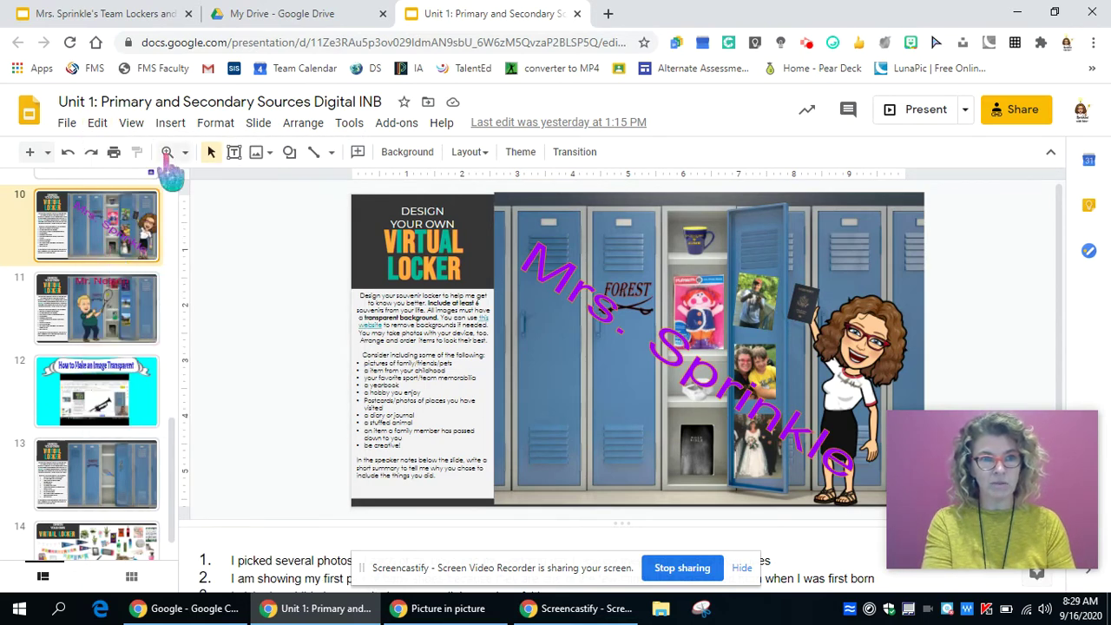
click(121, 14)
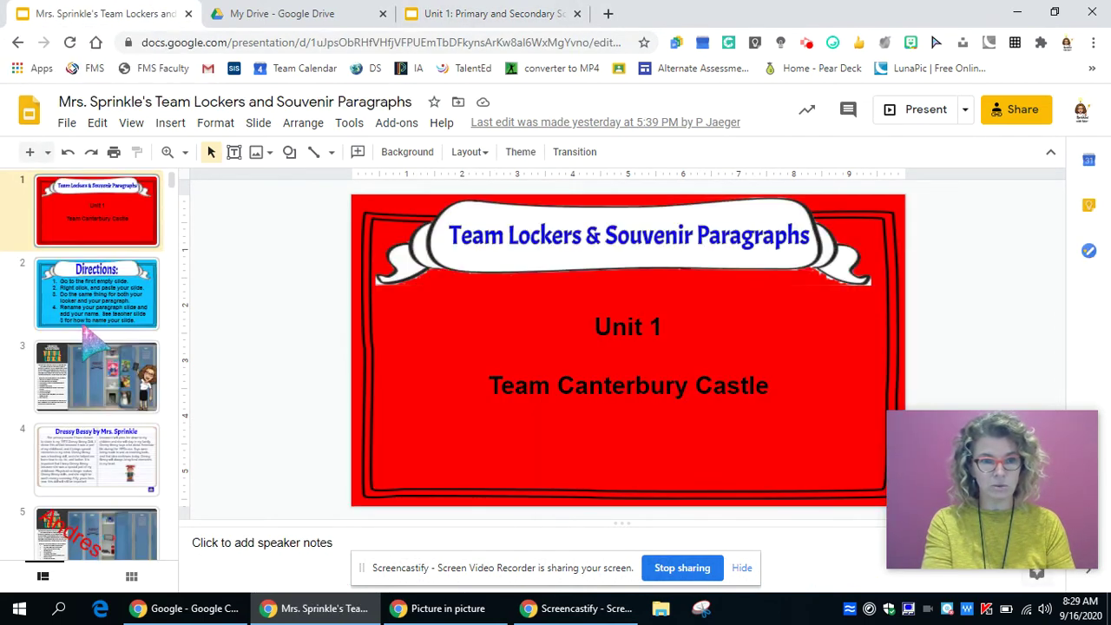
Paste the virtual locker into the first empty slot as slide 28, then return to the Unit 1 notebook
scroll(95, 343, down, 20)
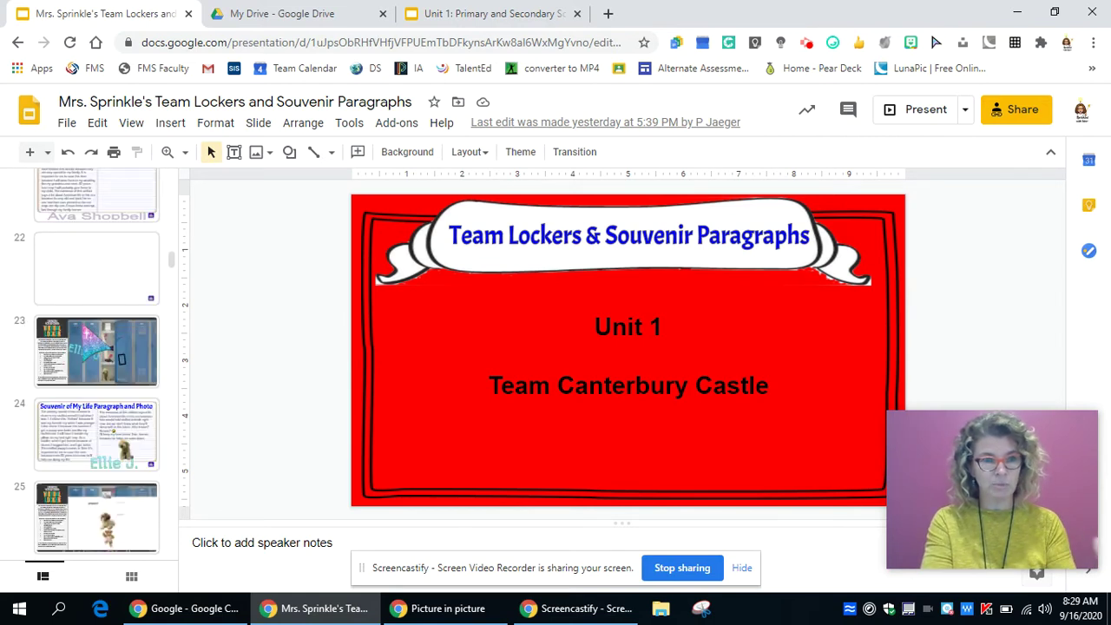
scroll(96, 365, down, 5)
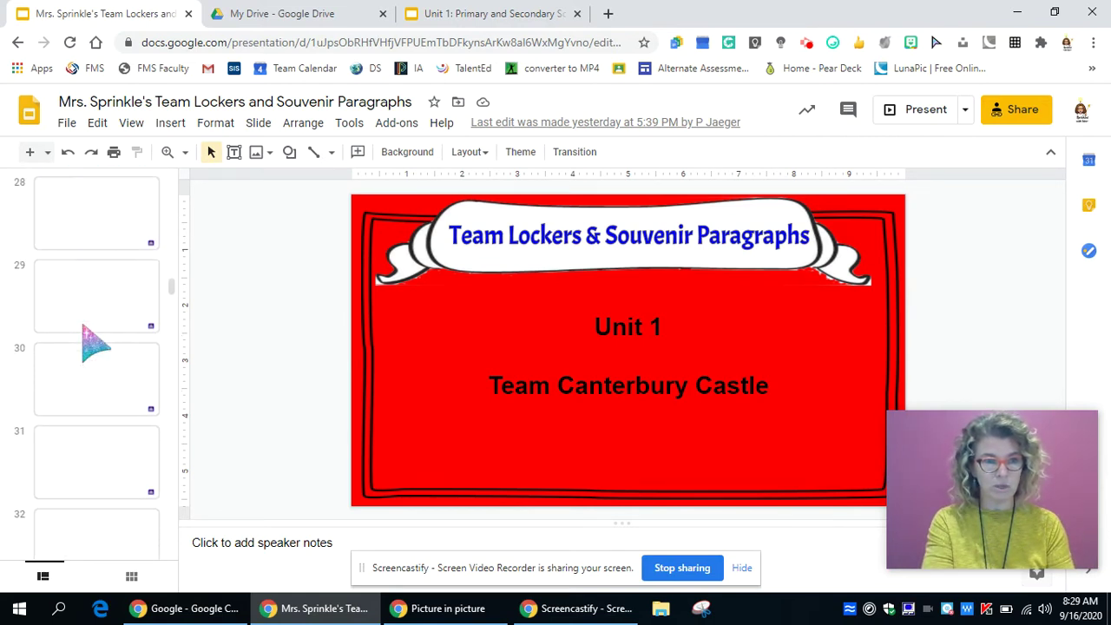
scroll(84, 330, down, 3)
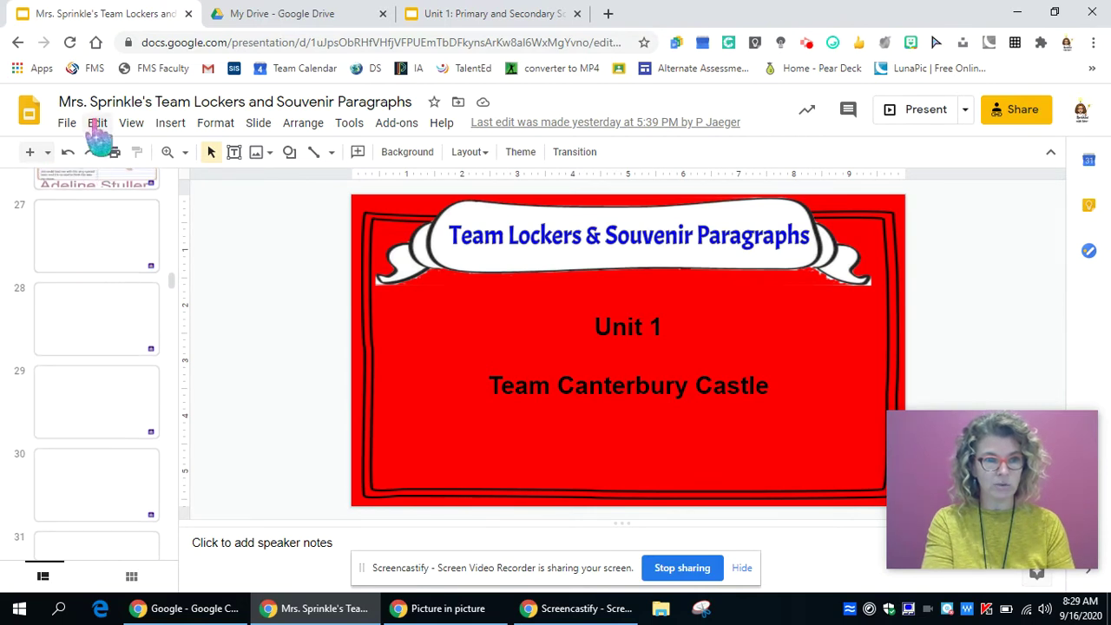
click(97, 124)
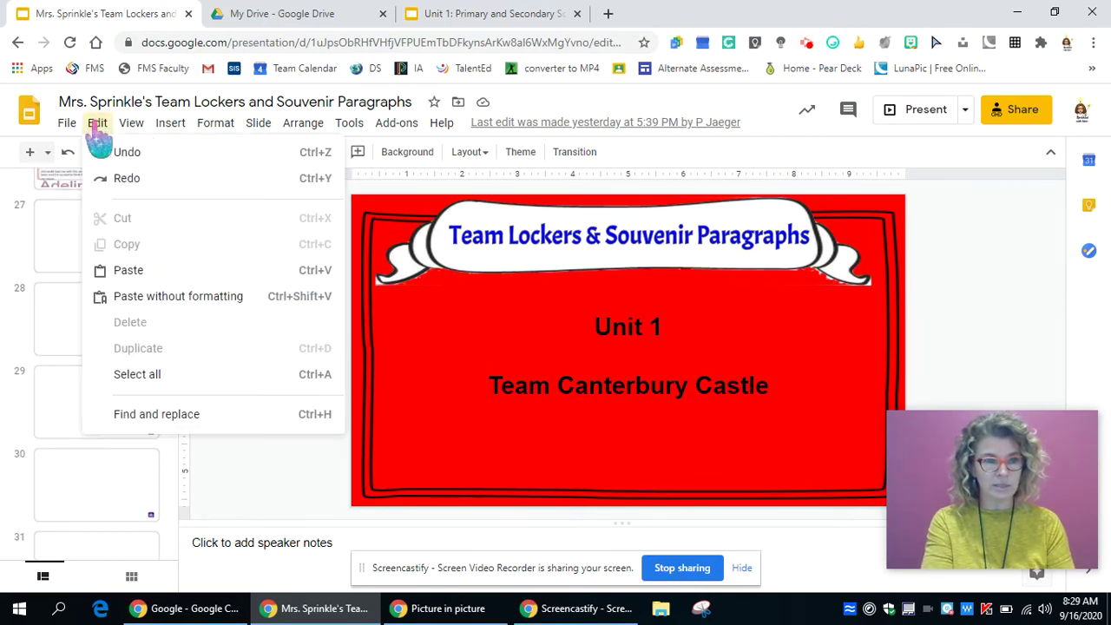
click(121, 272)
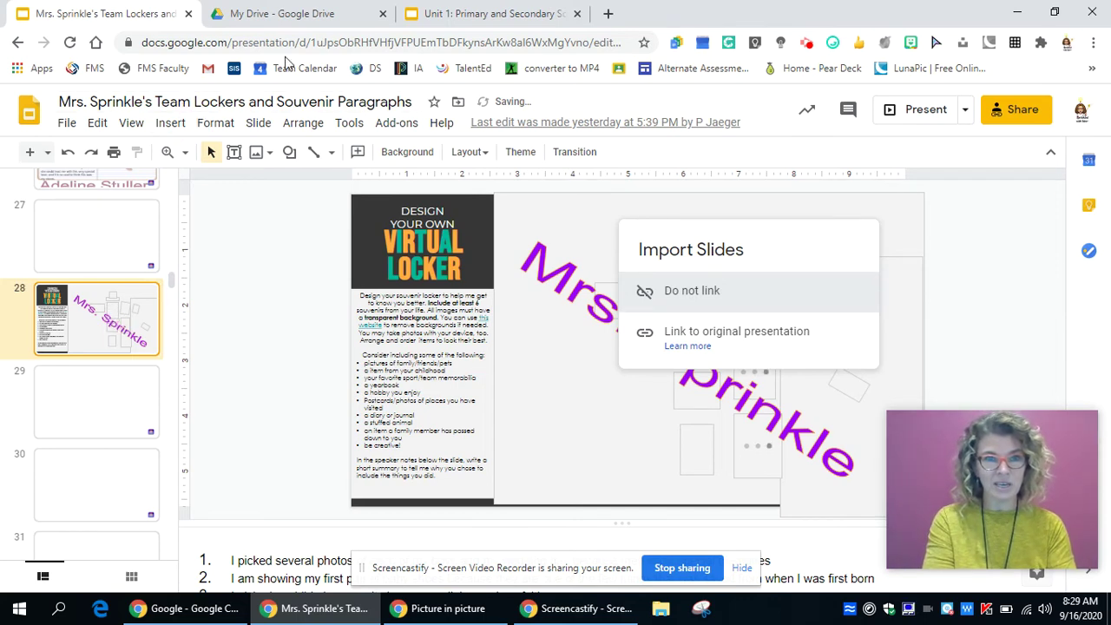
click(456, 15)
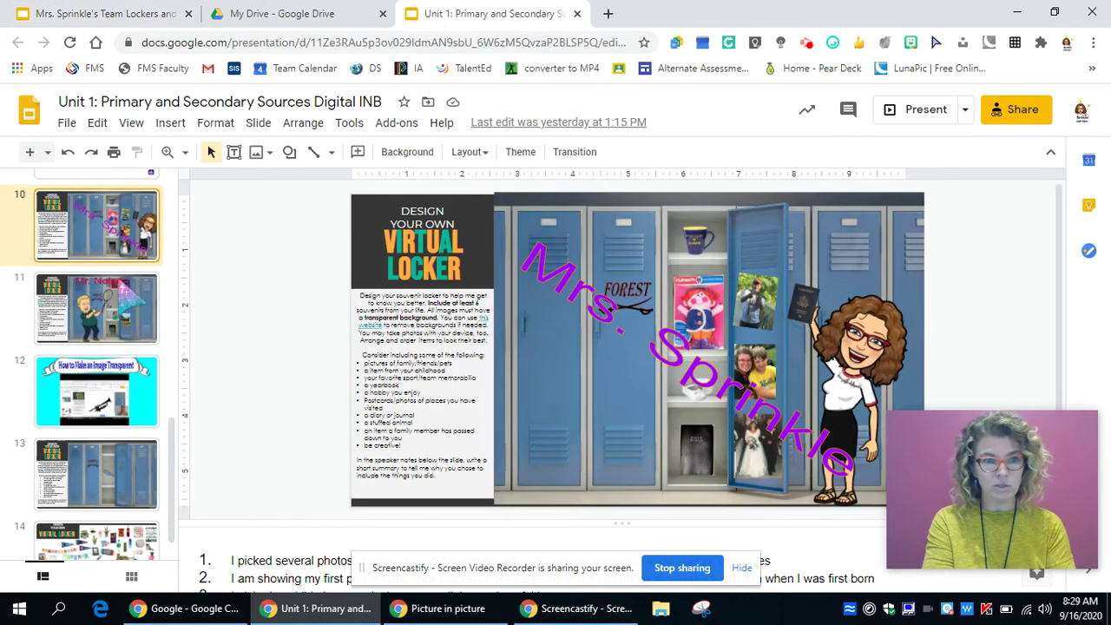
Copy slide 6, Souvenir of My Life Sample, and go back to the Team Lockers deck
scroll(78, 334, up, 6)
scroll(82, 343, up, 1)
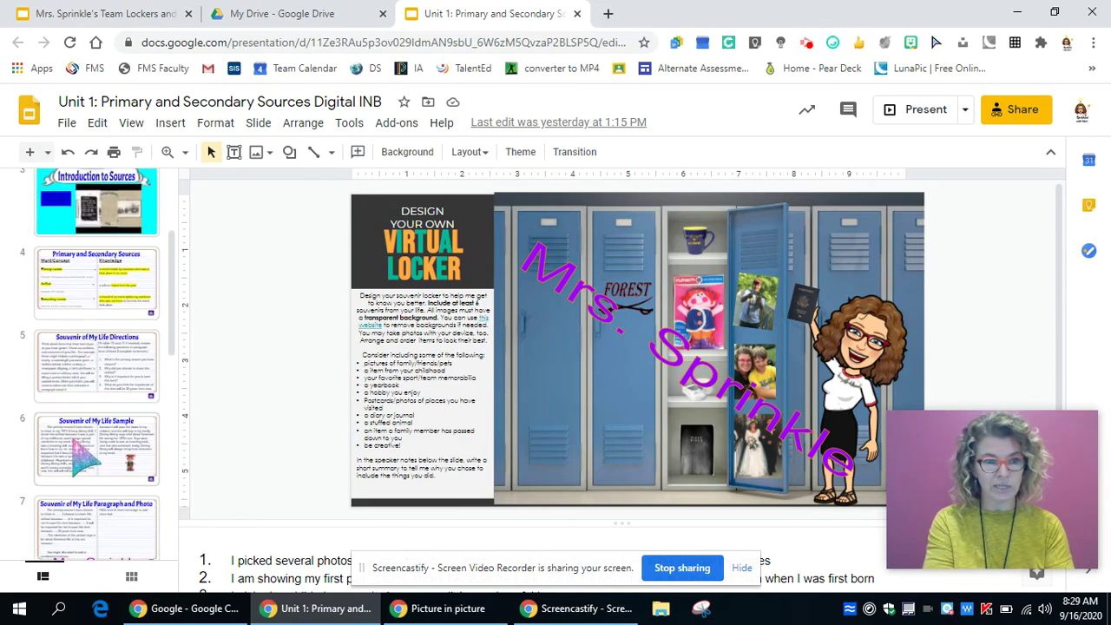
click(84, 457)
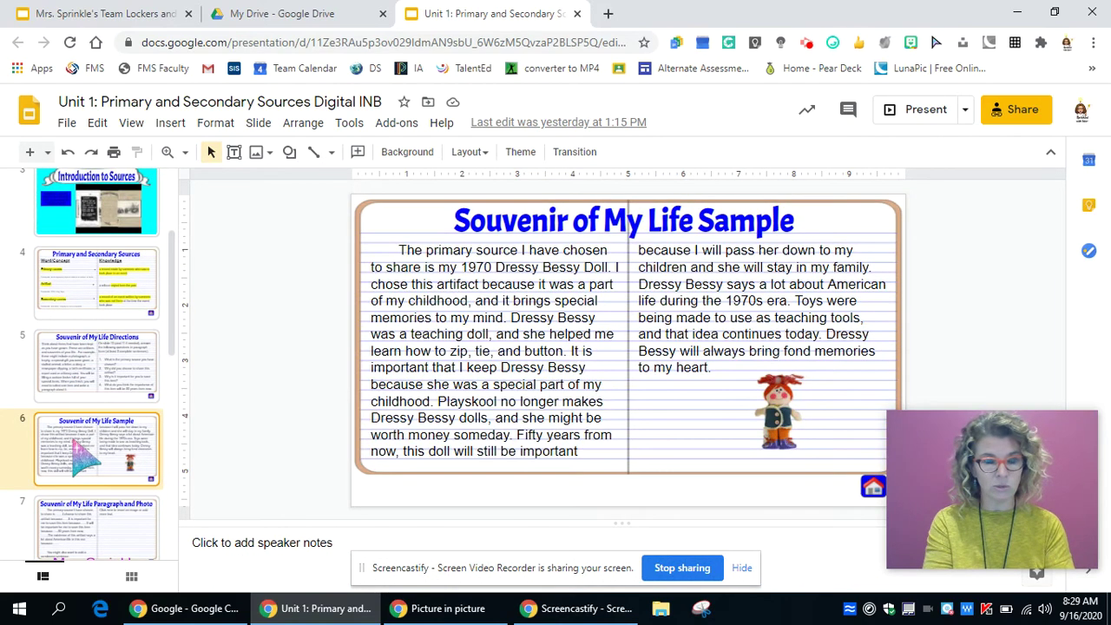
right_click(84, 457)
click(62, 453)
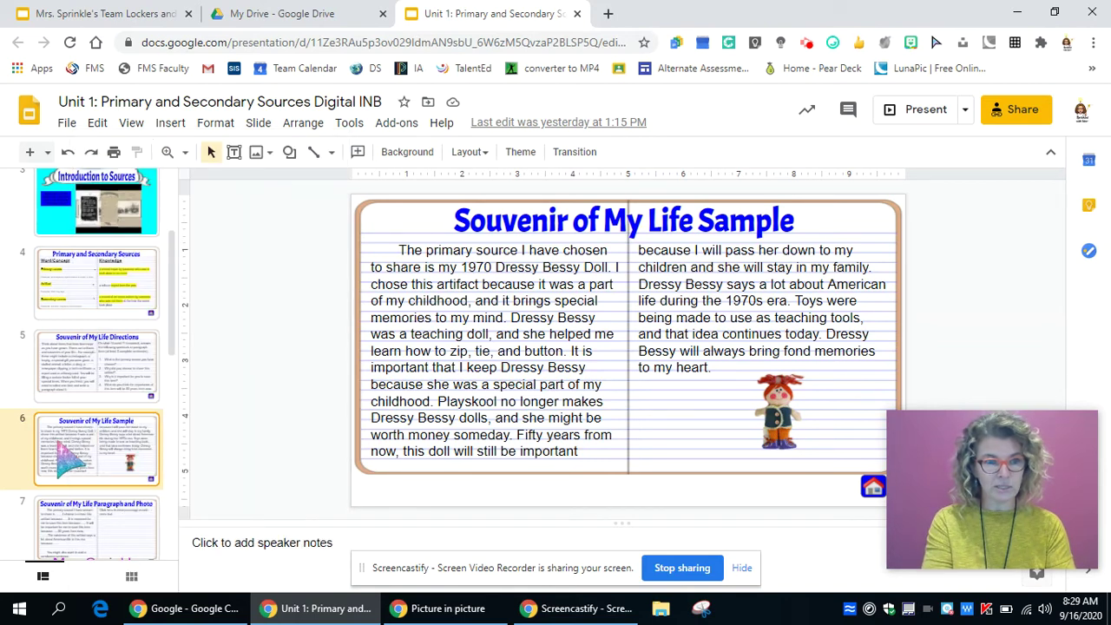
click(97, 122)
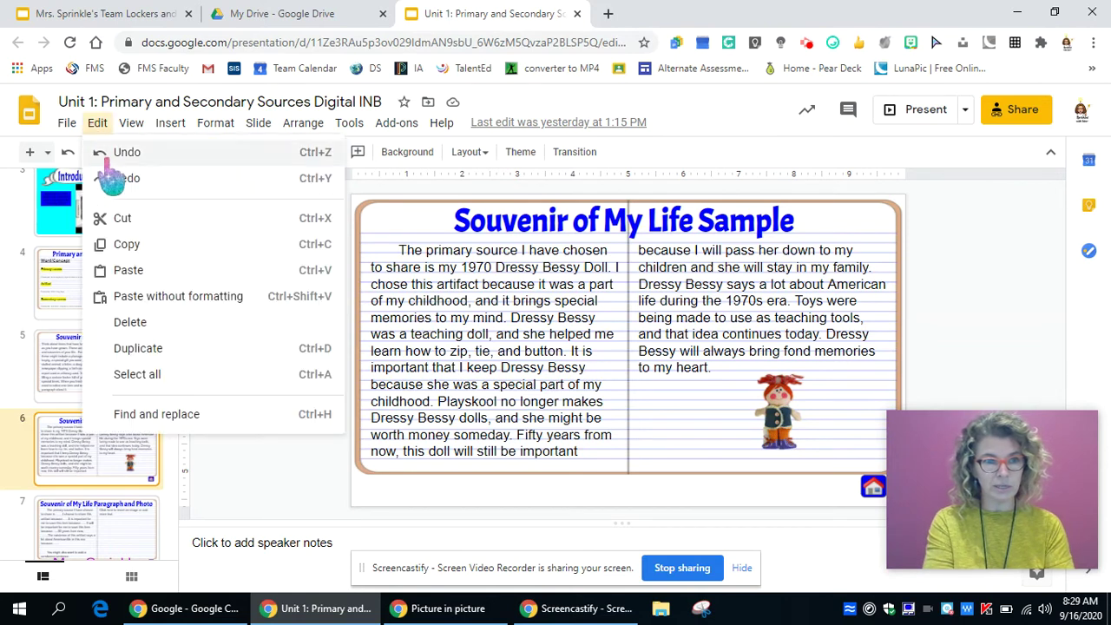
click(126, 244)
click(106, 14)
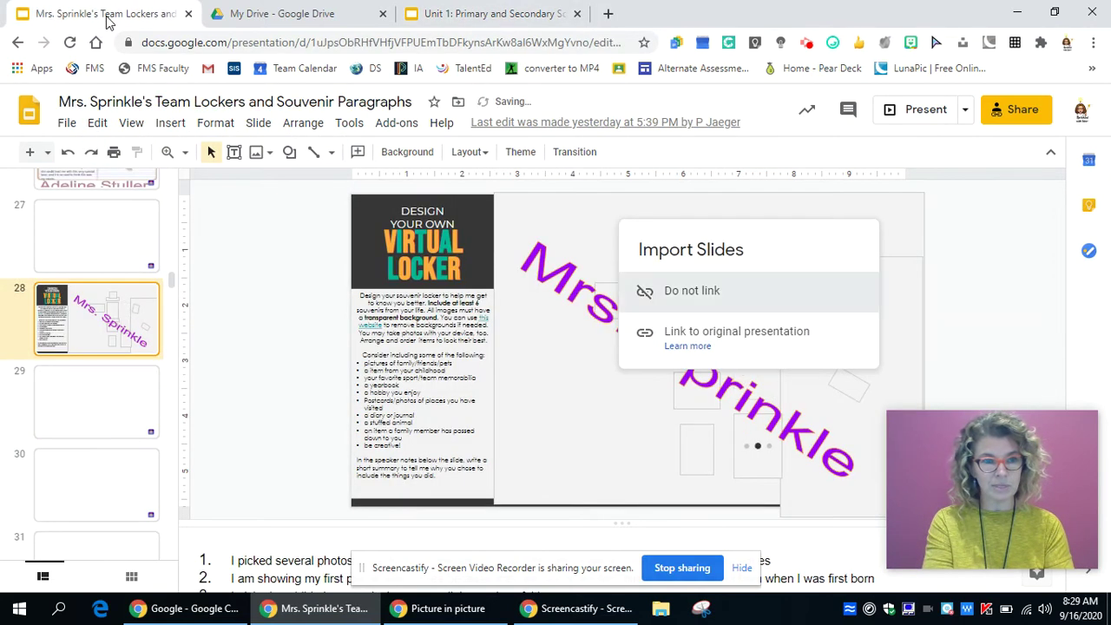
Paste the souvenir sample as slide 29, choosing not to link it to the original
click(97, 124)
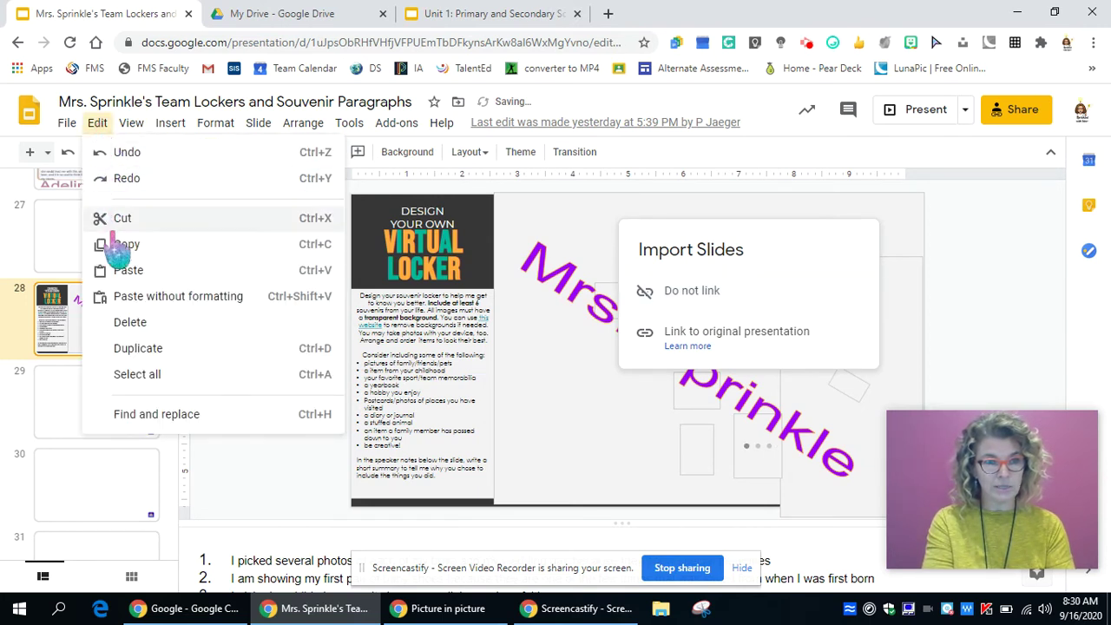
click(127, 271)
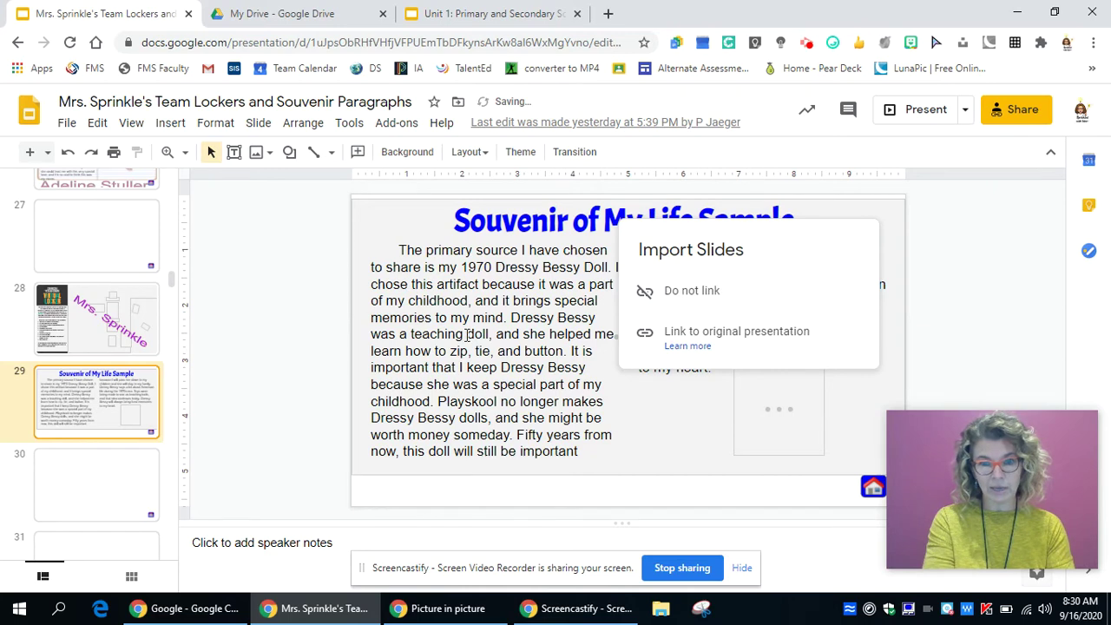
click(701, 295)
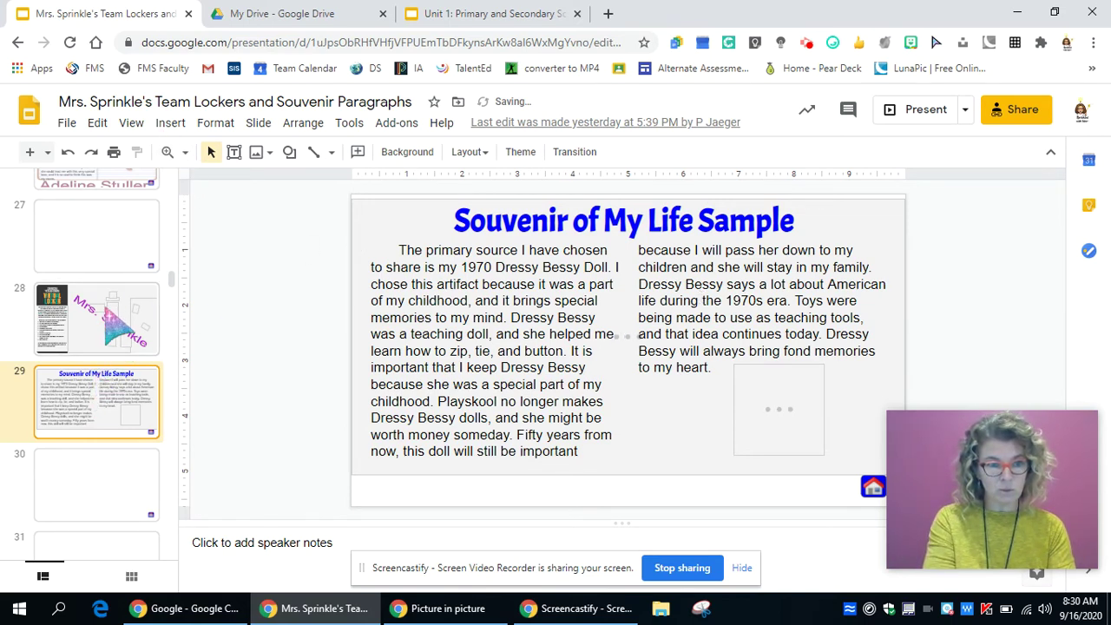
Copy the teacher's name text box from slide 28, then select slide 29
click(97, 318)
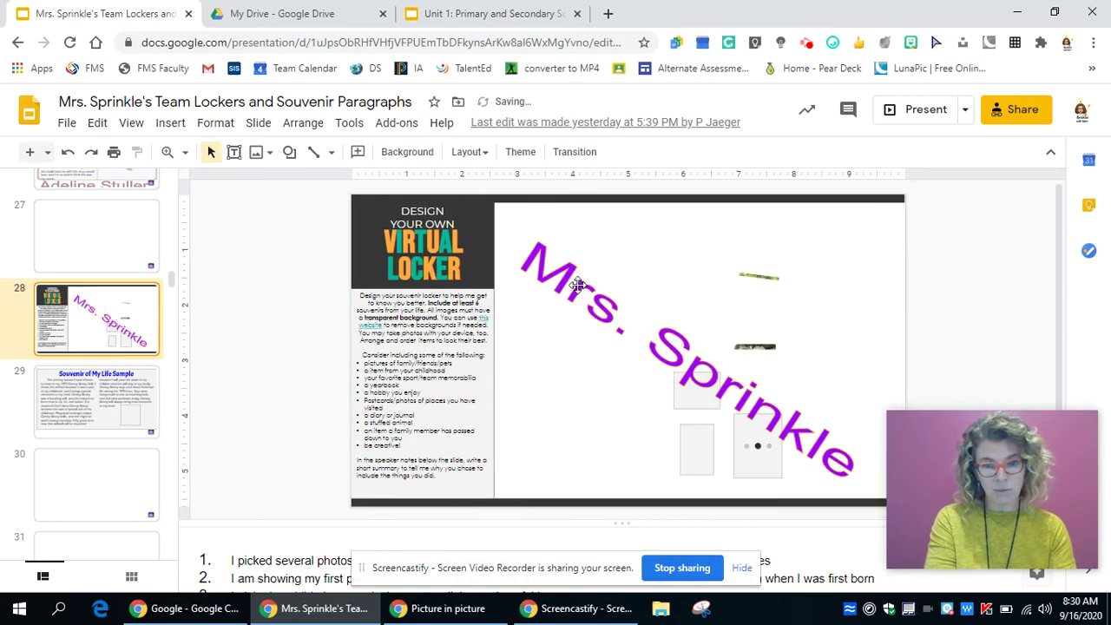
click(578, 285)
right_click(577, 284)
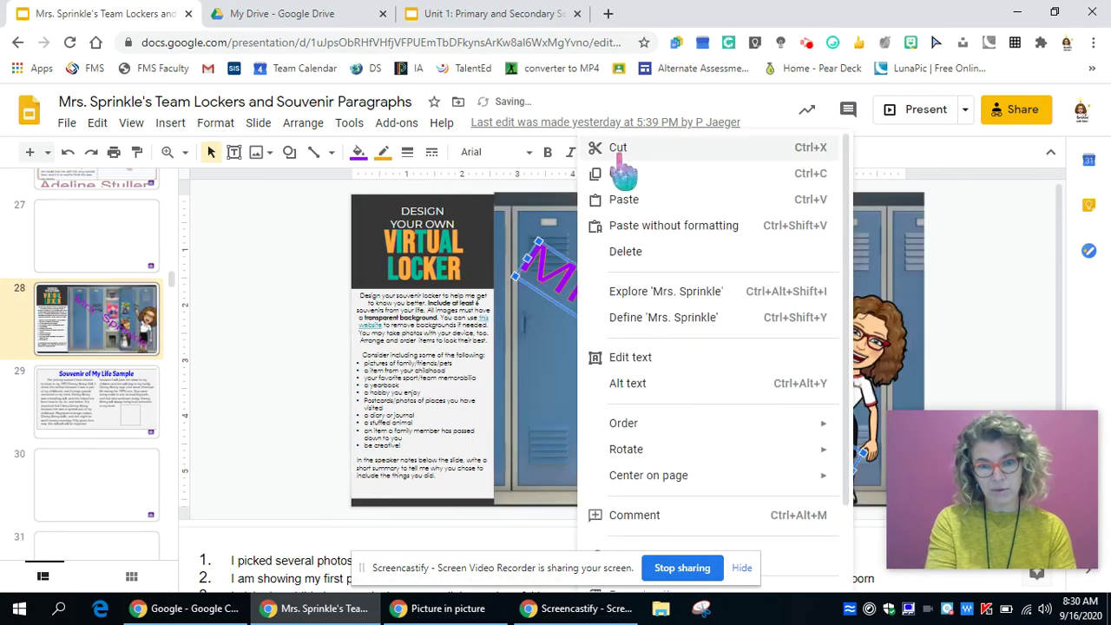
click(622, 173)
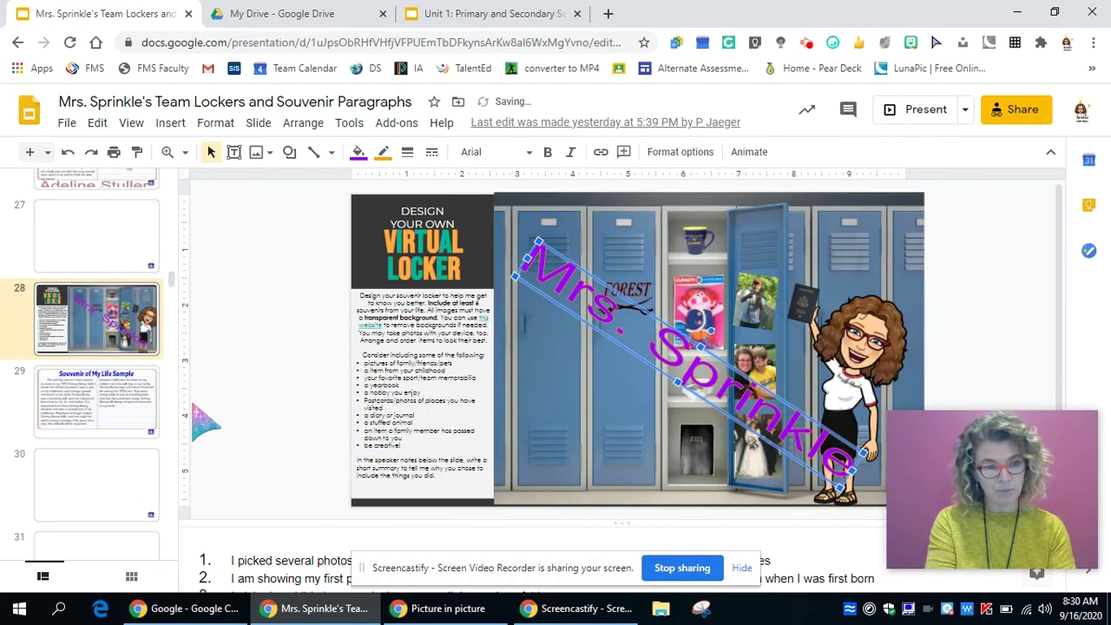
click(118, 406)
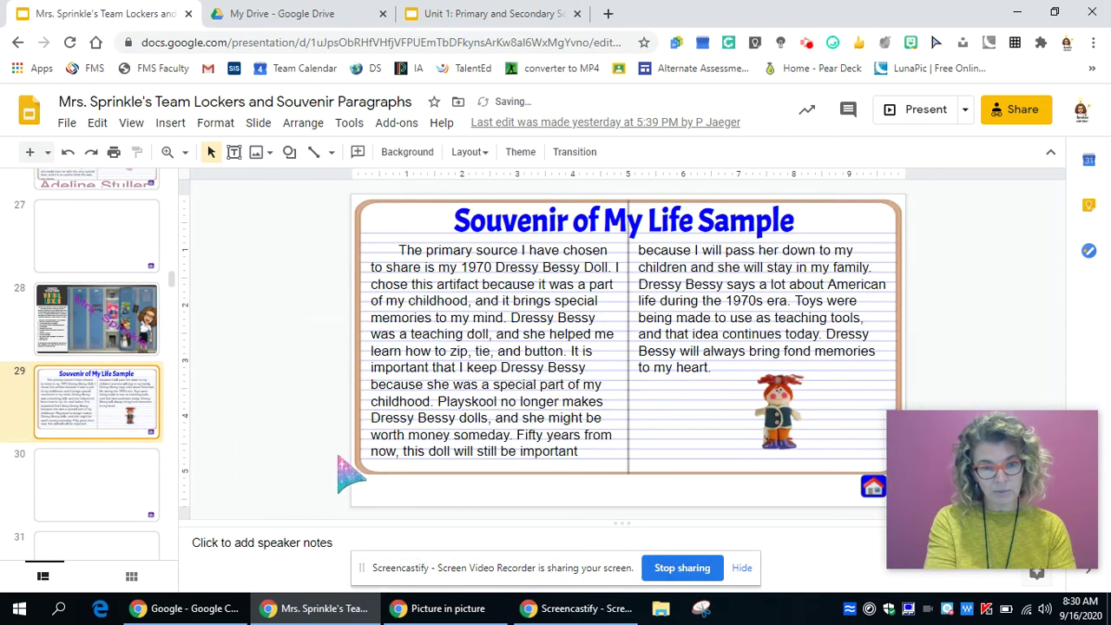
Paste the teacher's name onto slide 29, rotate it horizontal, and fit it along the bottom edge
right_click(389, 485)
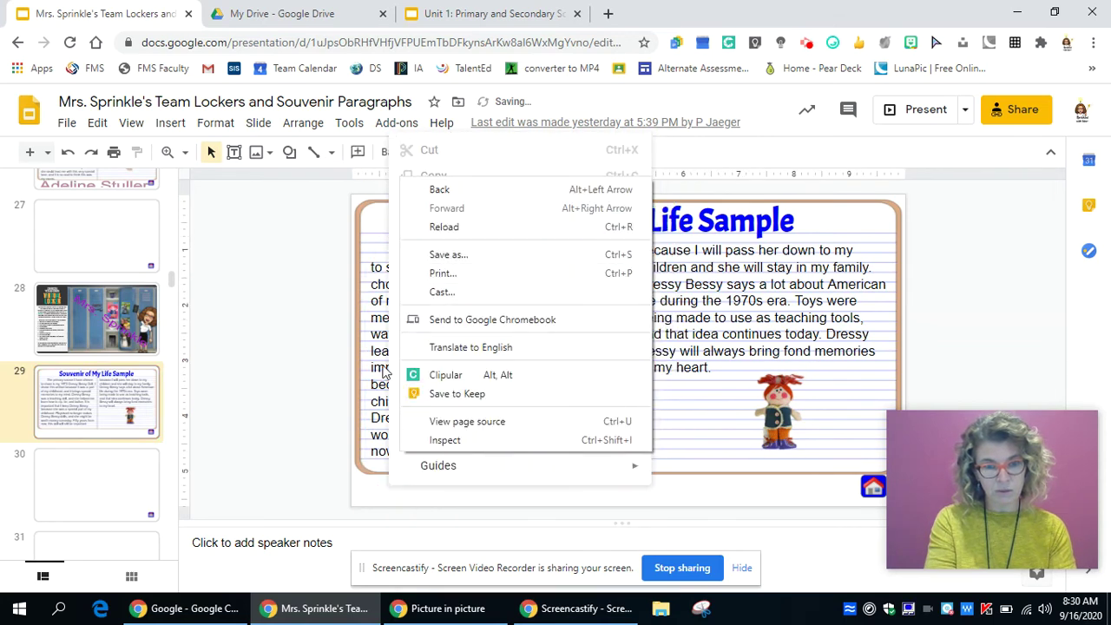
click(366, 488)
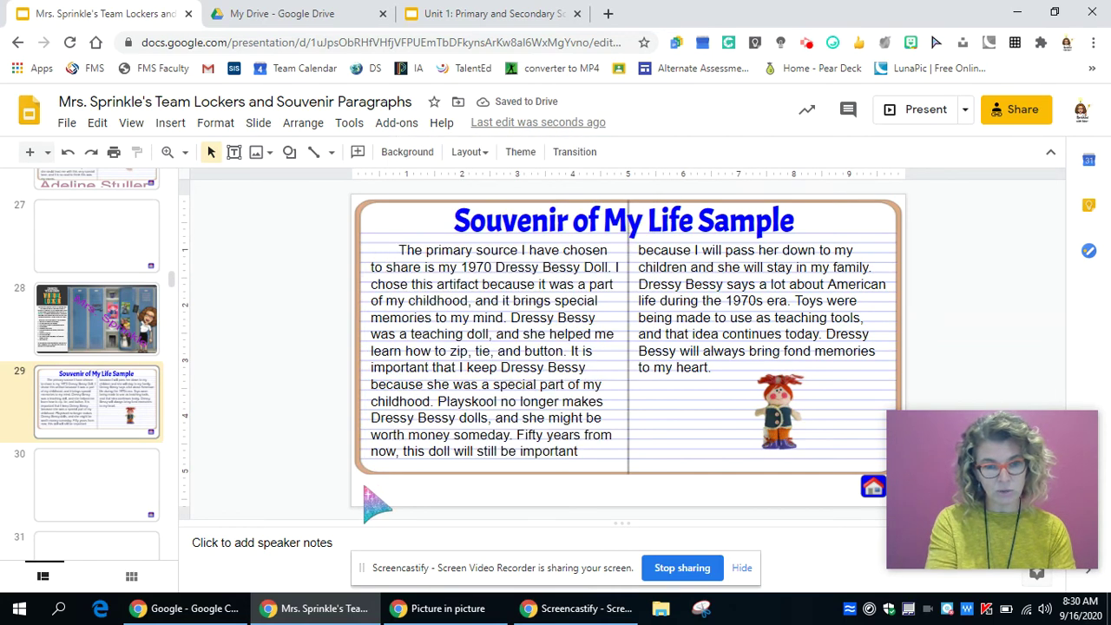
right_click(366, 488)
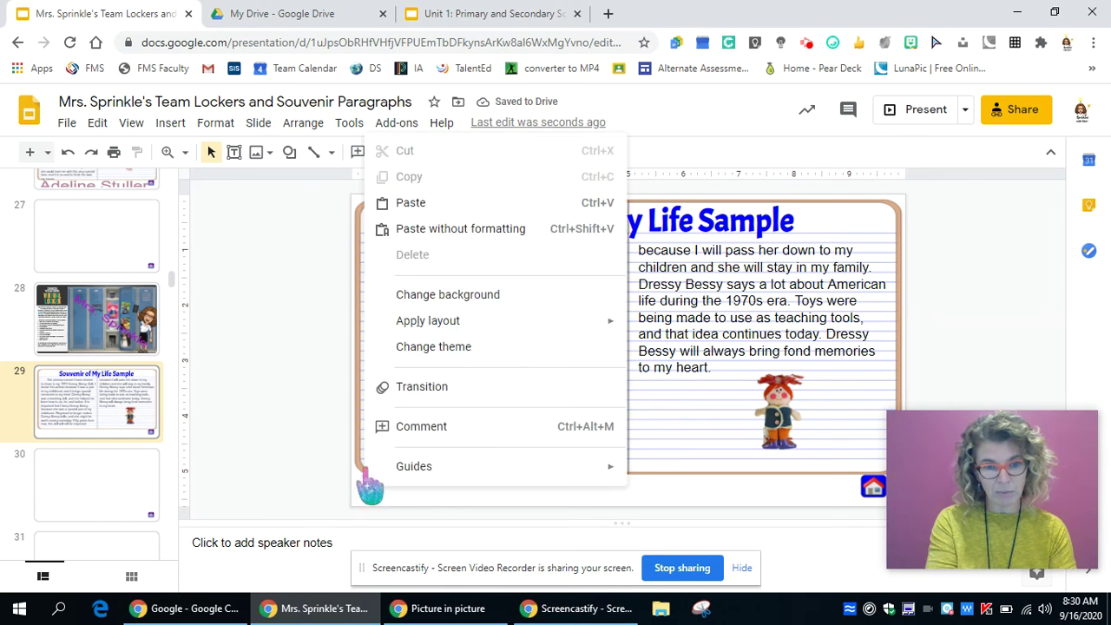
click(406, 204)
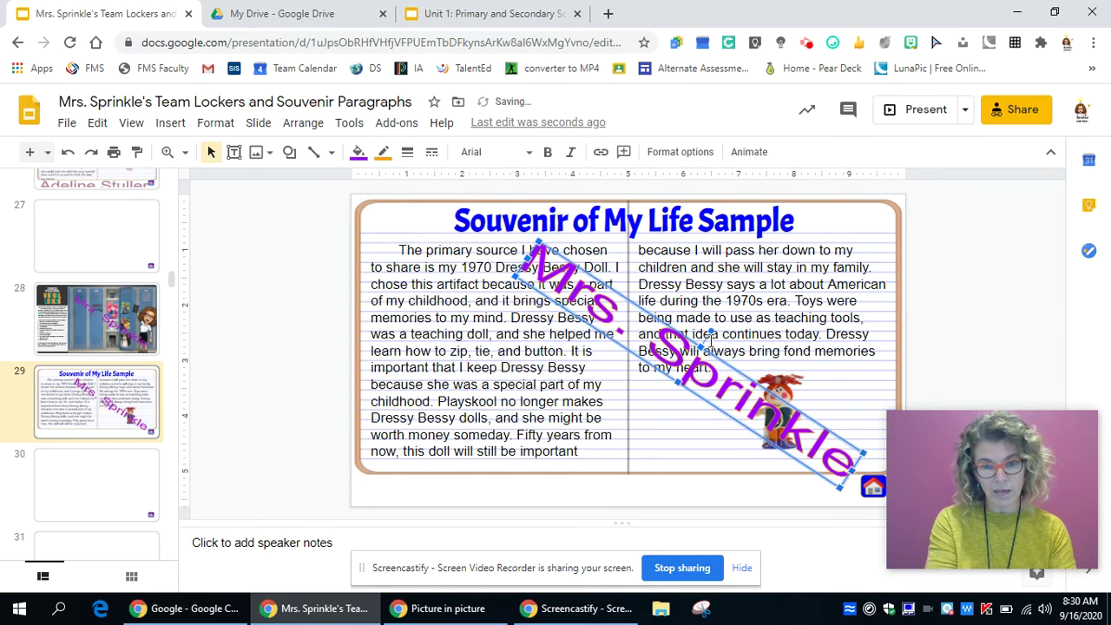
drag(712, 330, 545, 484)
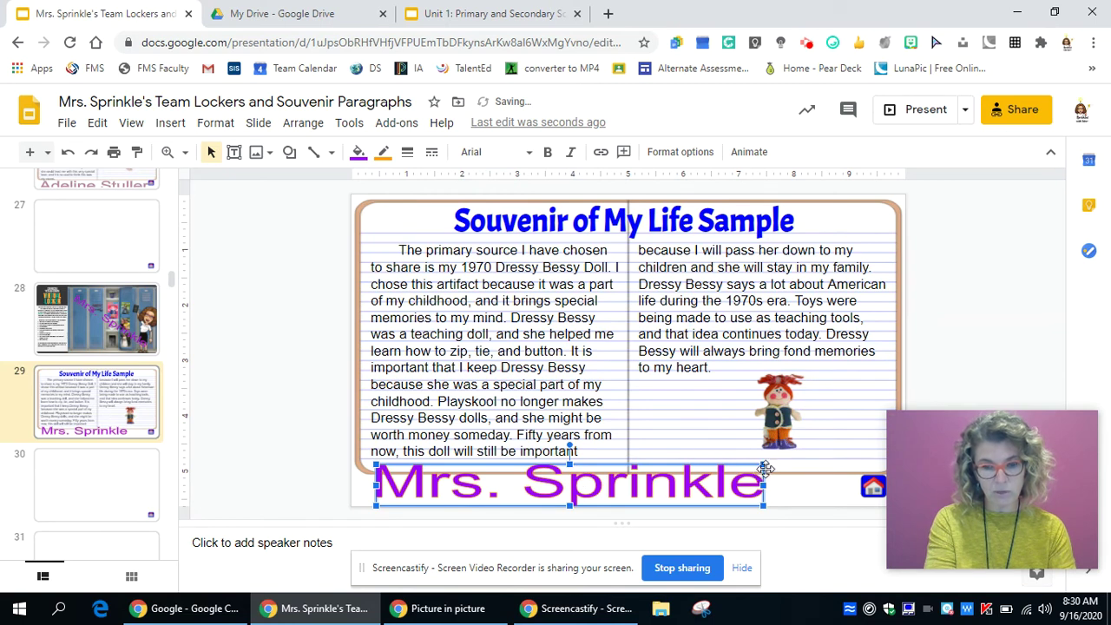
drag(764, 465, 753, 478)
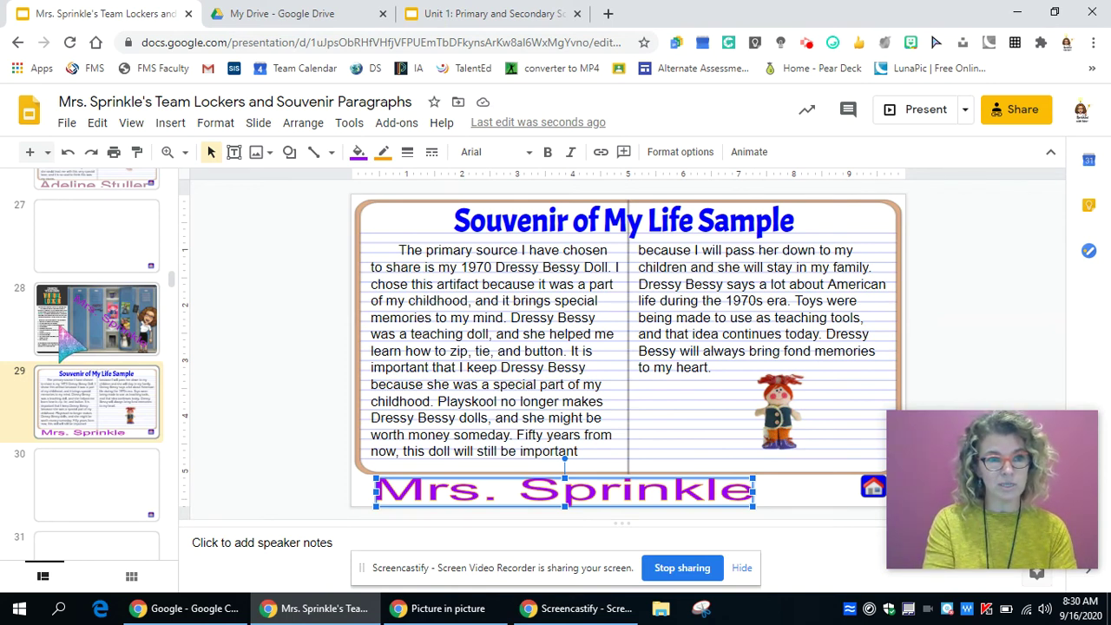
click(96, 319)
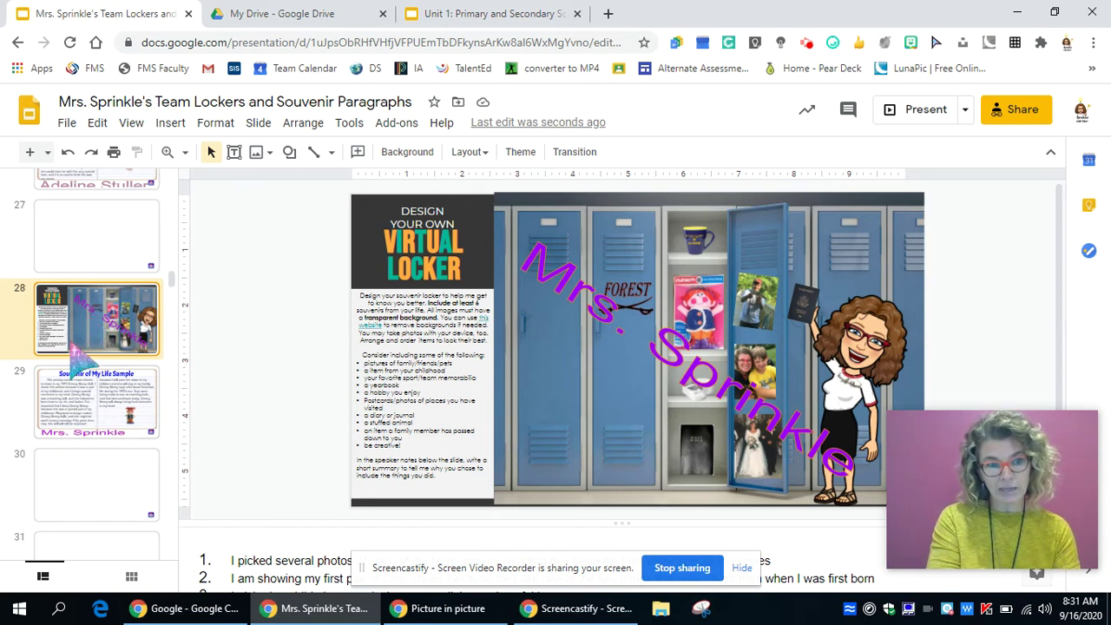
drag(73, 348, 87, 313)
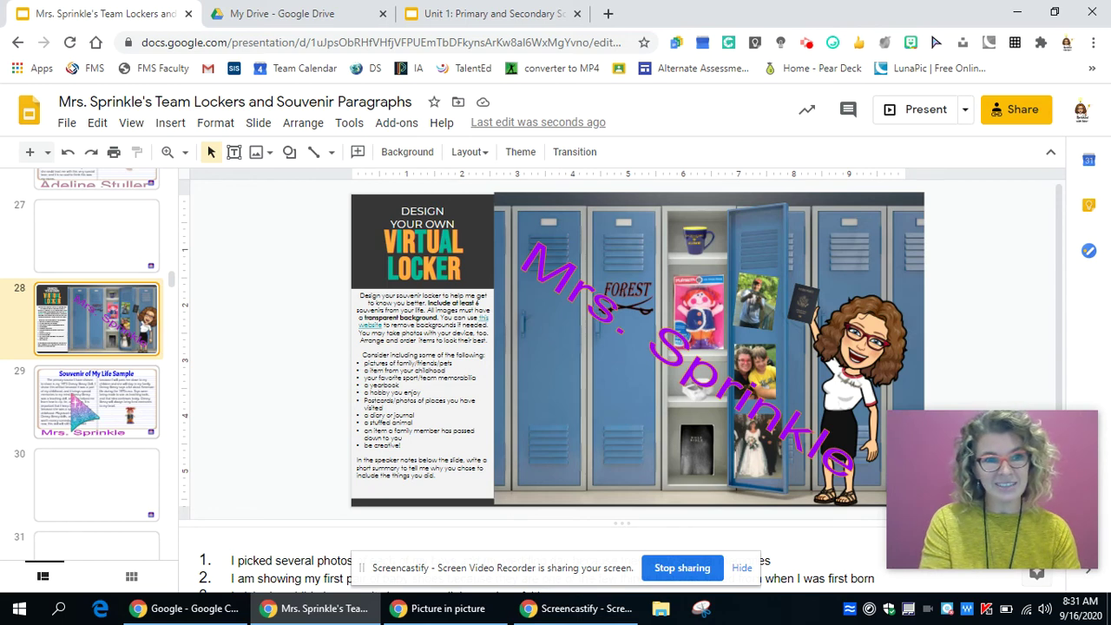
scroll(96, 361, up, 3)
scroll(78, 408, up, 20)
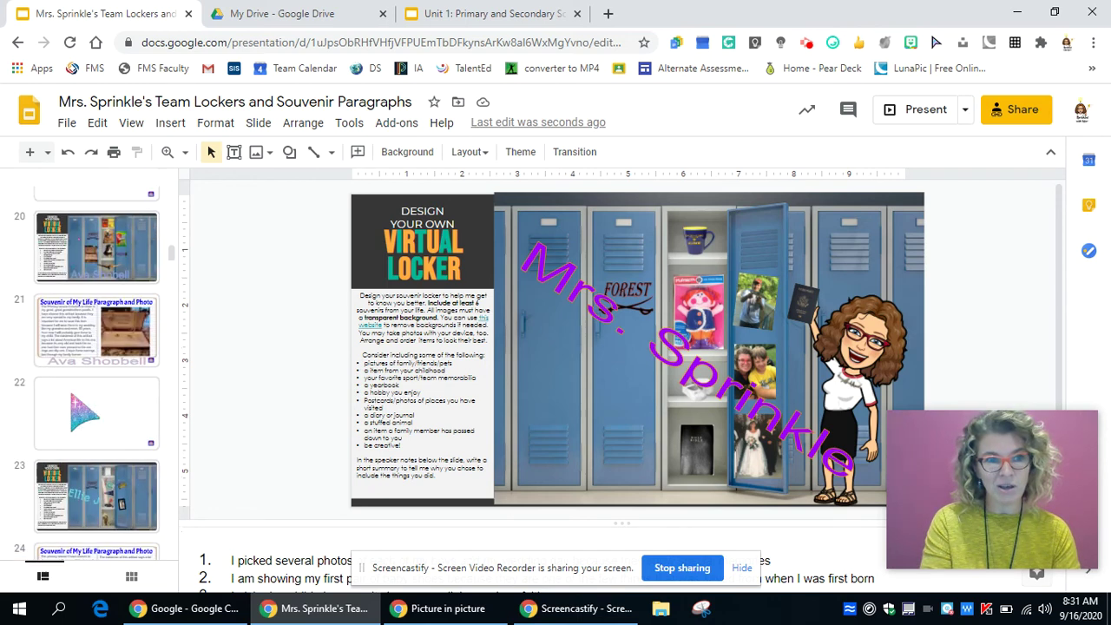